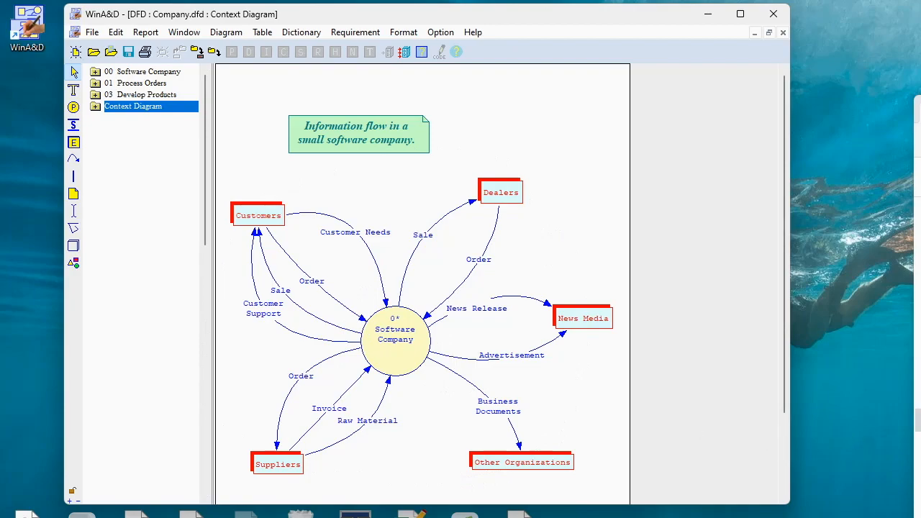
Step: Open the child diagram of the Software Company process and return to the context diagram
left_click(388, 337)
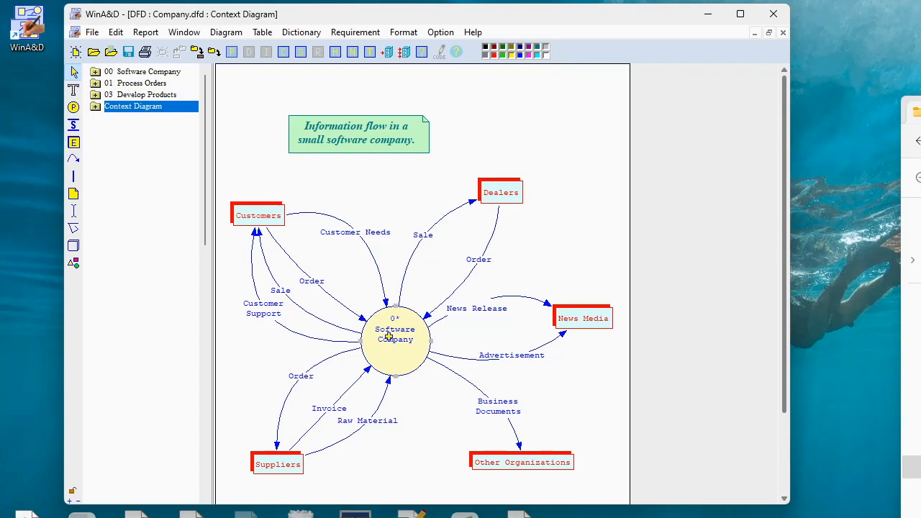
double_click(397, 331)
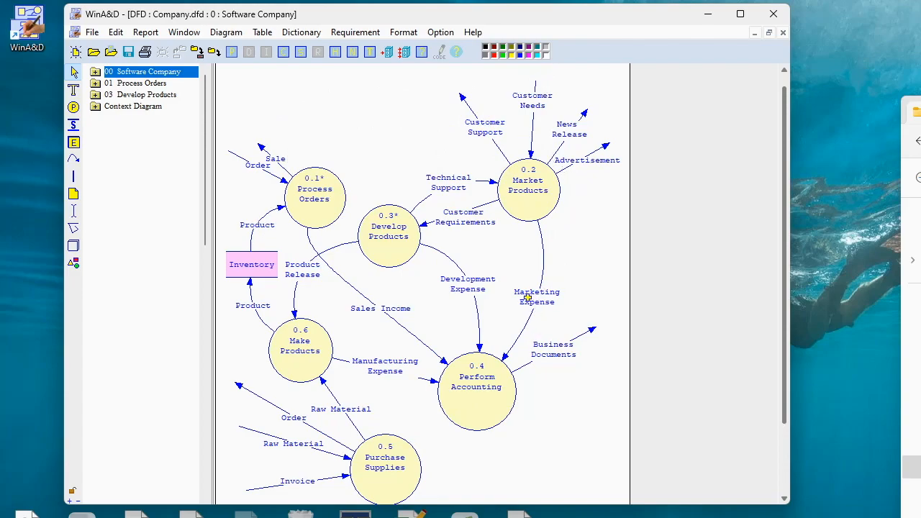
left_click(386, 104)
double_click(385, 104)
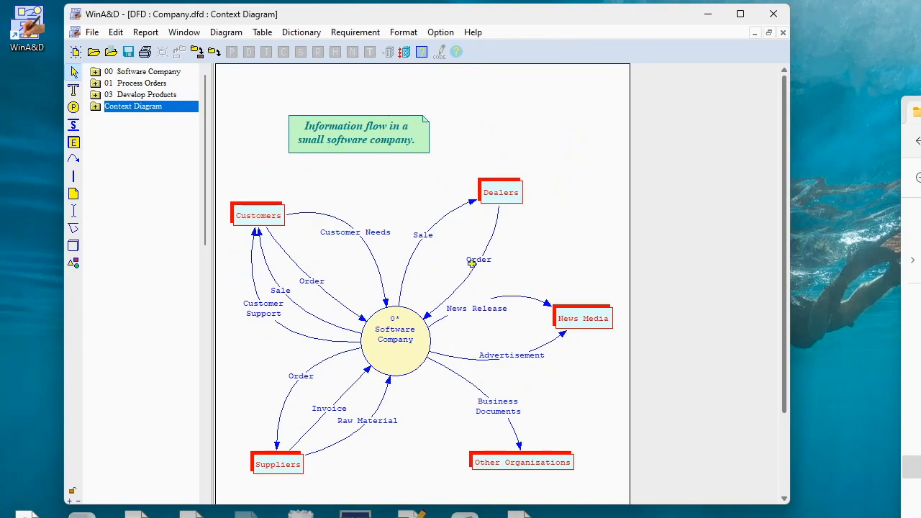
Step: Drill down from the Software Company process through Process Orders and open the Enter Order process
double_click(394, 322)
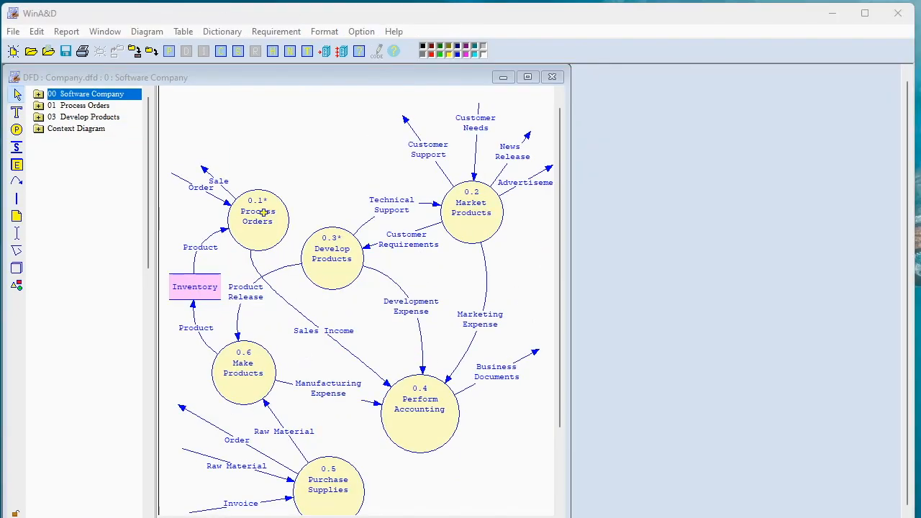
double_click(264, 212)
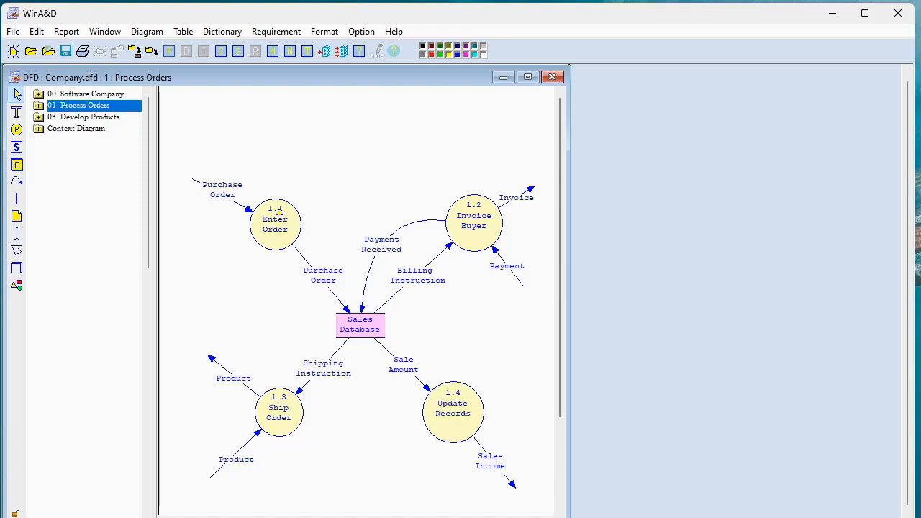
double_click(279, 213)
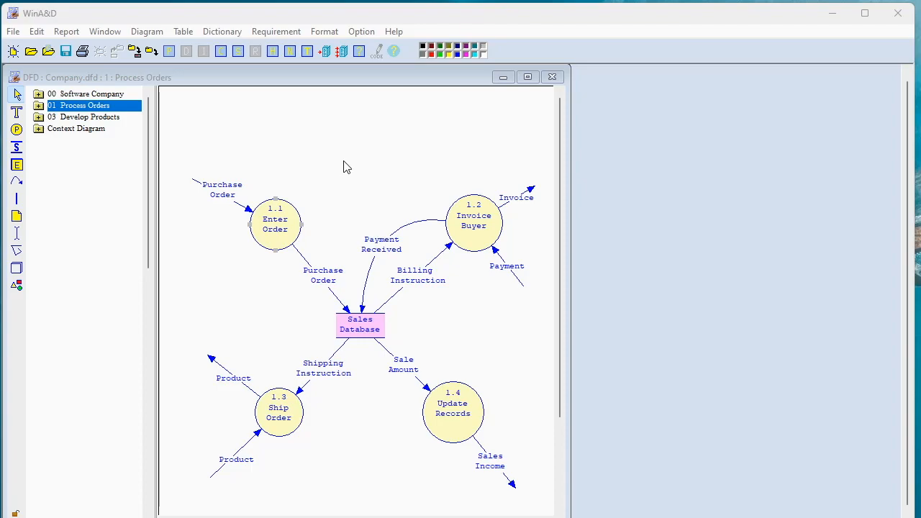
Step: View the Develop Products diagram, the Context Diagram and the Software Company diagram in turn
left_click(82, 119)
left_click(83, 131)
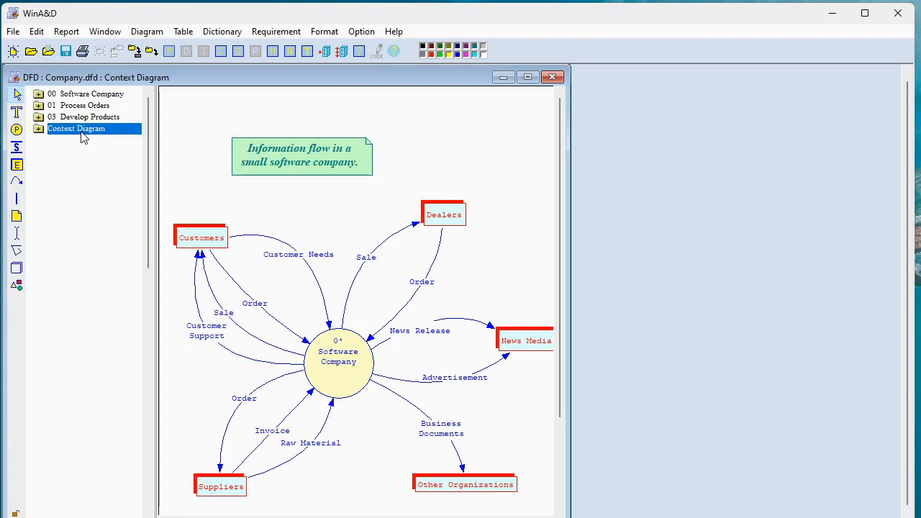
left_click(79, 94)
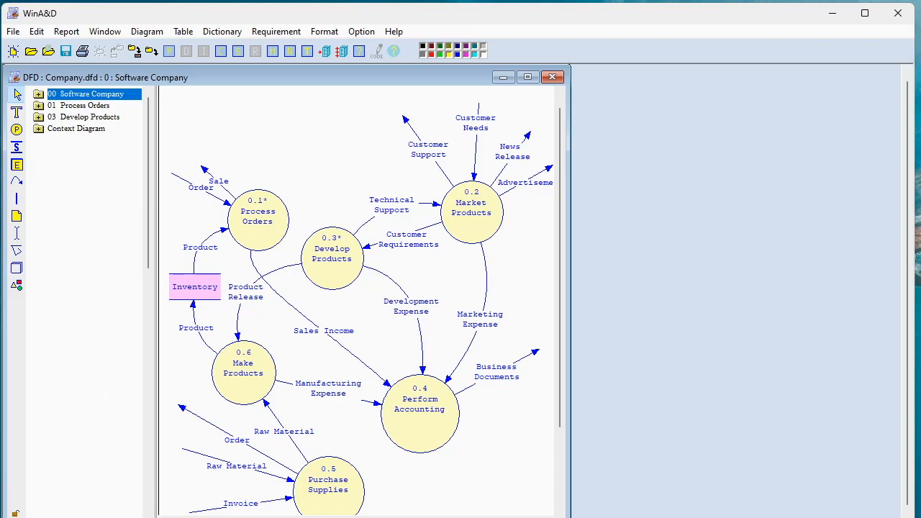
Step: Create a new diagram titled Test, sized 2 pages horizontally and 2 pages vertically
left_click_drag(41, 517, 41, 510)
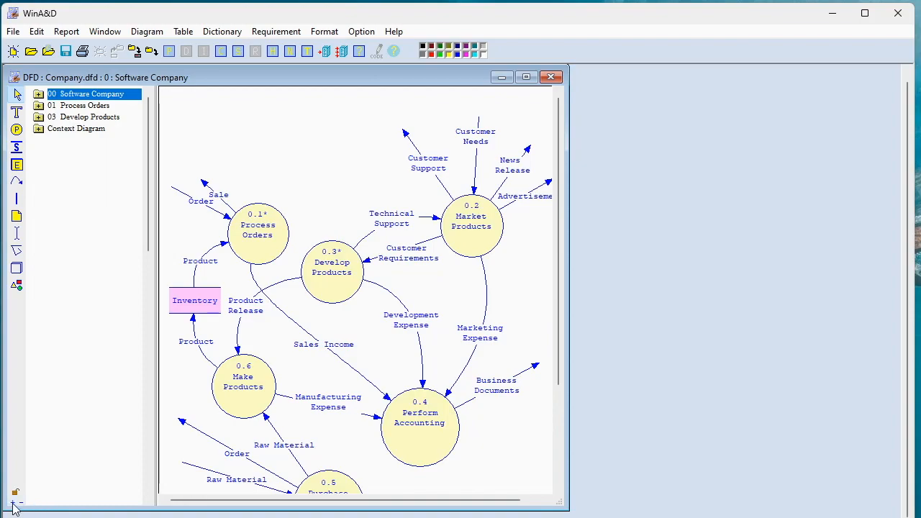
left_click(11, 504)
left_click_drag(223, 303, 321, 206)
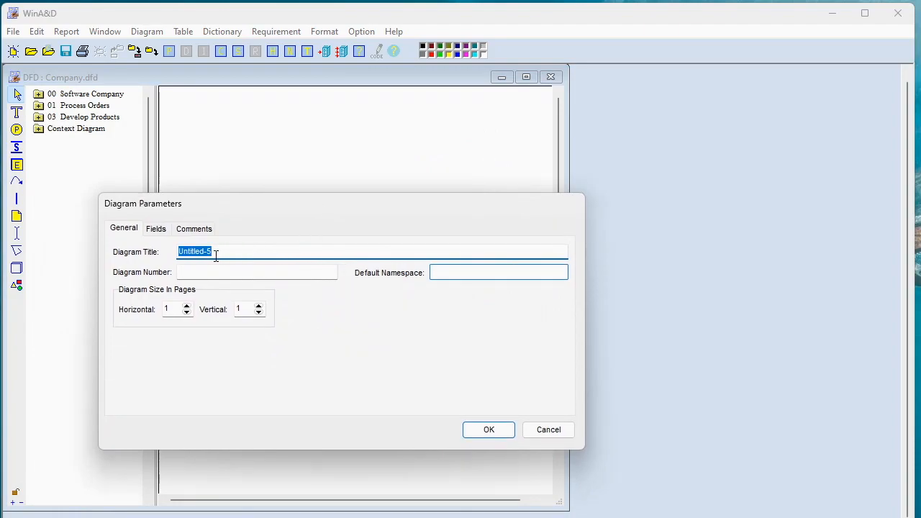
type("Test")
left_click(187, 308)
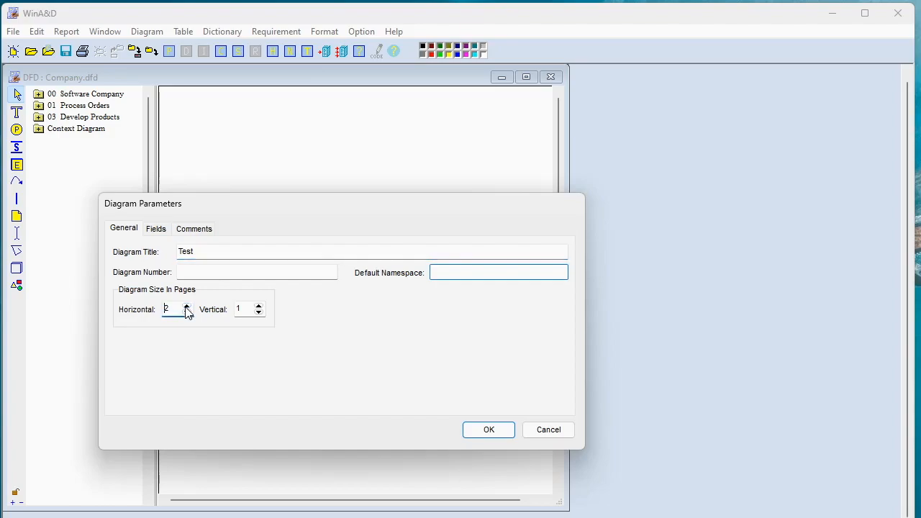
left_click(259, 306)
left_click(504, 432)
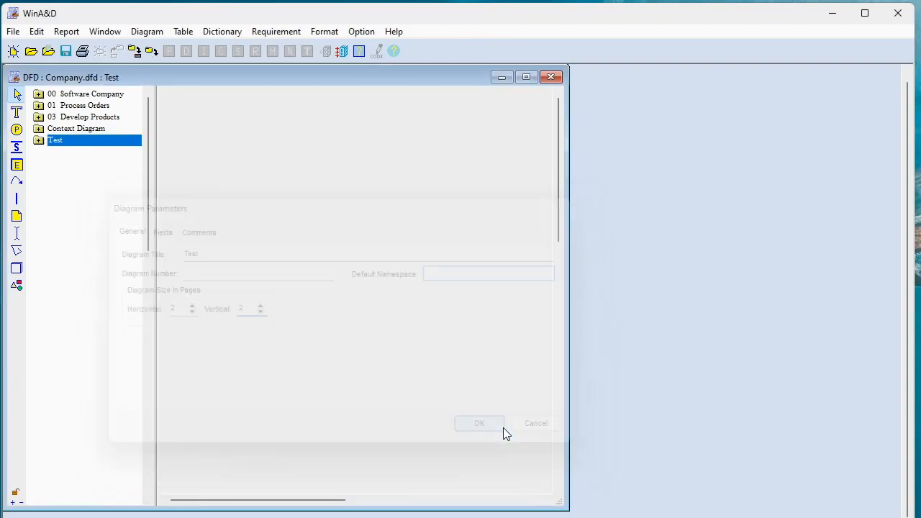
Step: Widen the diagram window and examine the page boundaries of the Test diagram
left_click_drag(557, 504, 890, 511)
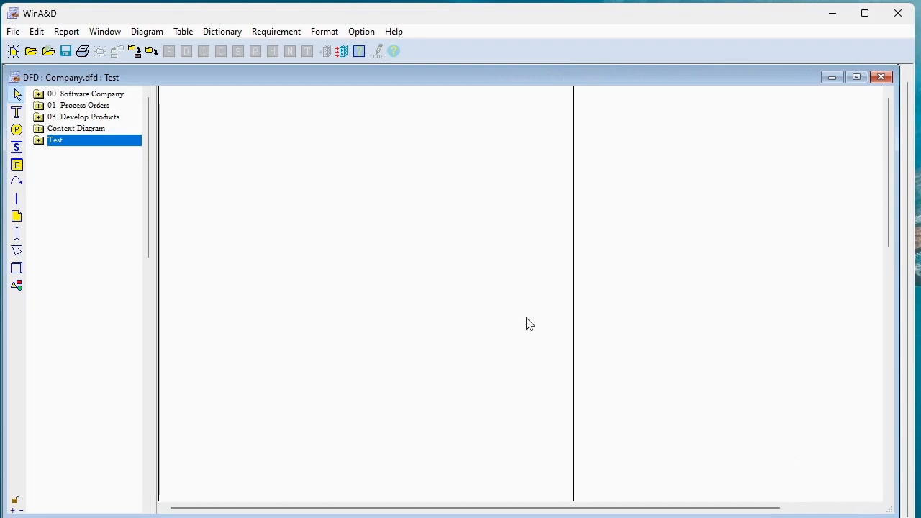
scroll(526, 324, "down", 3)
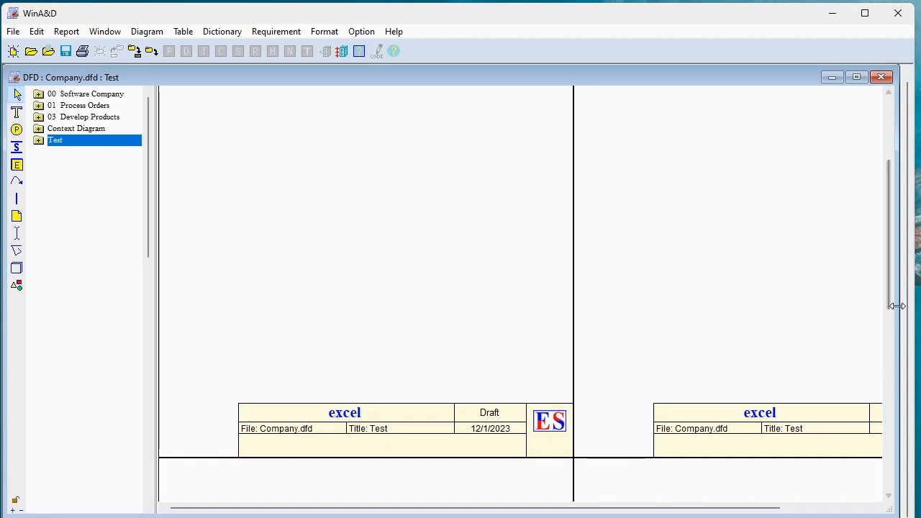
left_click_drag(889, 302, 892, 247)
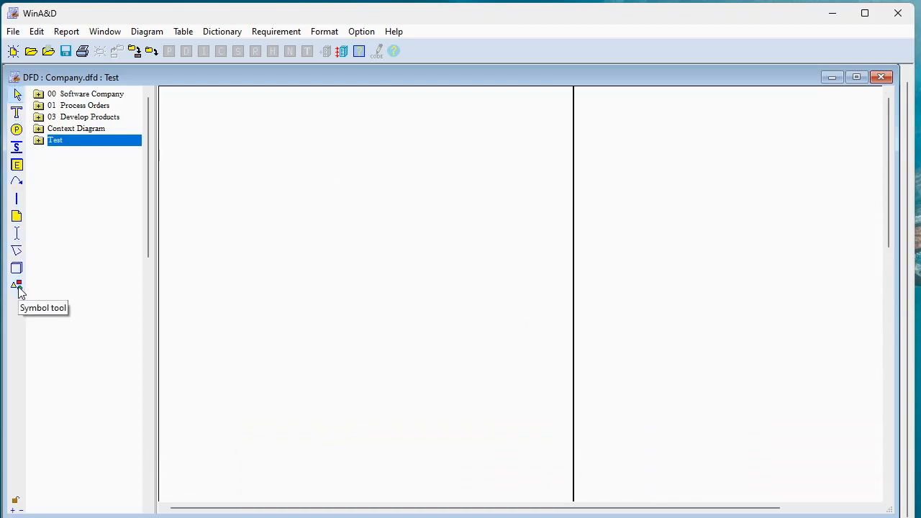
Step: Add a data process named ProcessX with no child diagram and move it to the first page's upper-left area
left_click(16, 130)
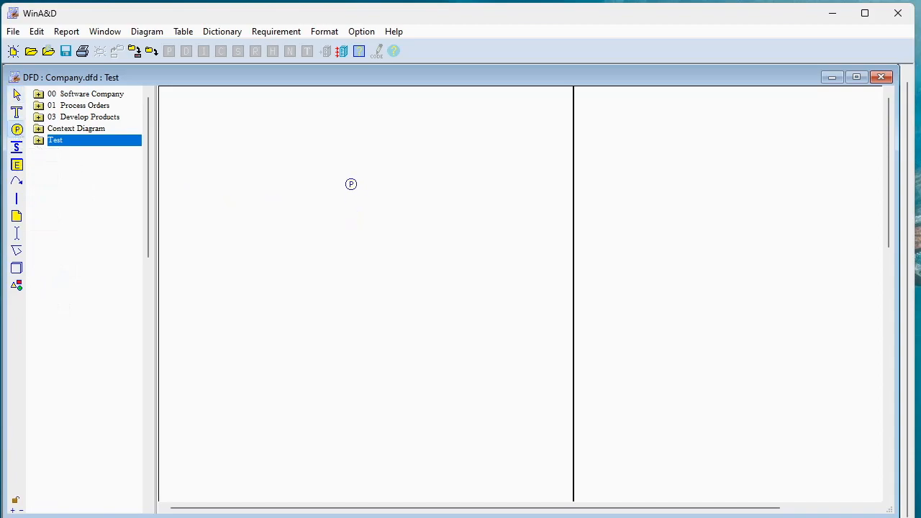
left_click(350, 185)
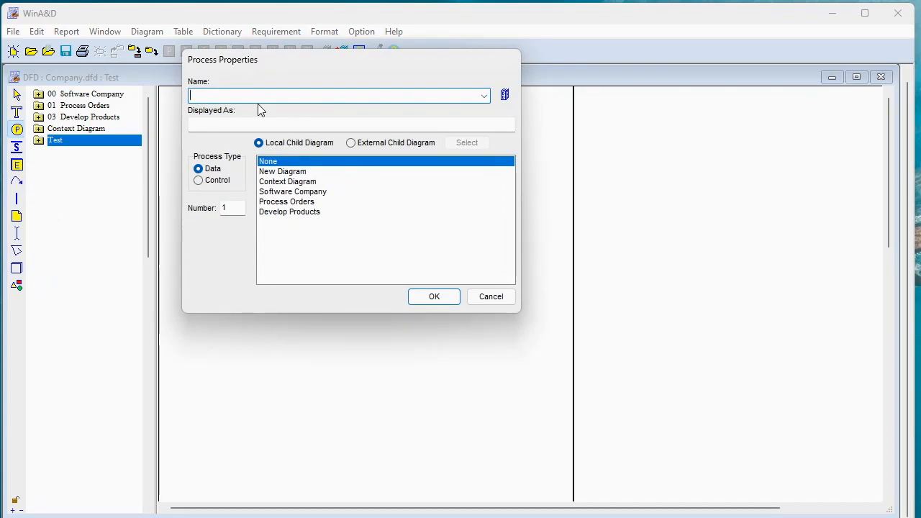
type("Process")
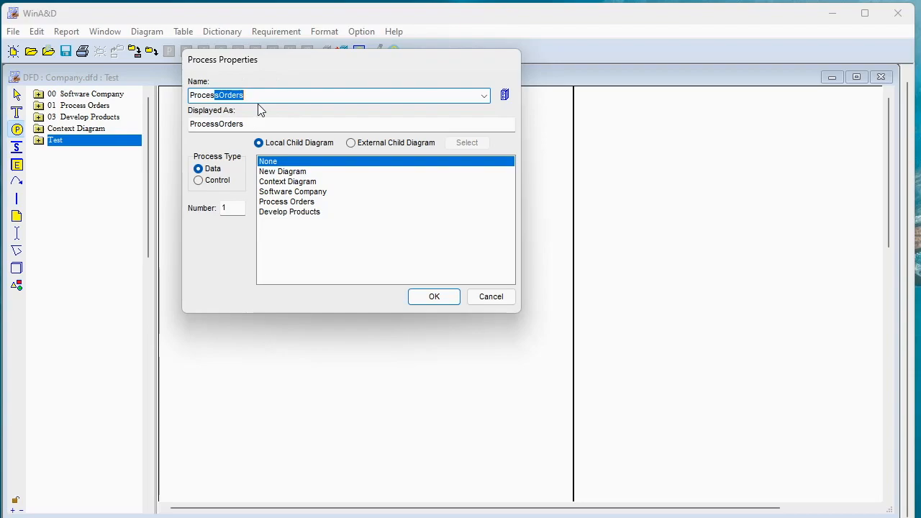
type("X")
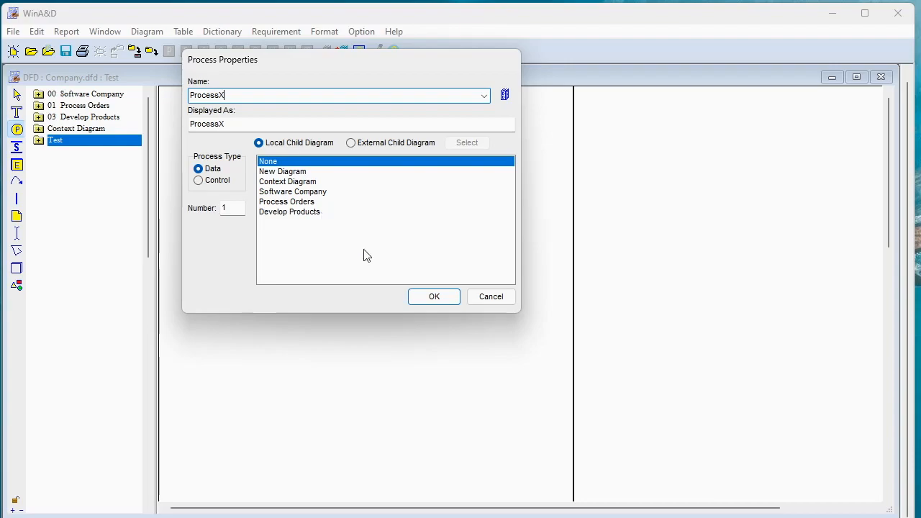
left_click(434, 298)
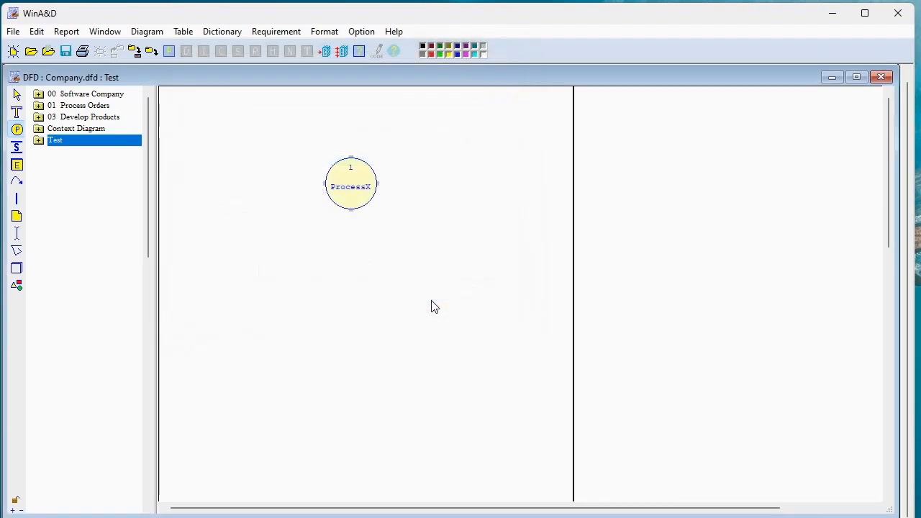
left_click(18, 95)
left_click_drag(350, 181, 246, 173)
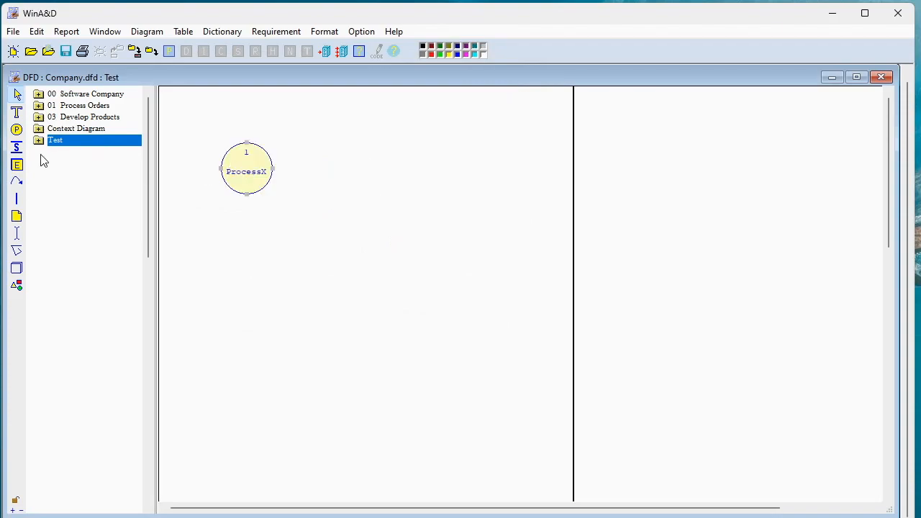
Step: Add a data store named Store1 with the default shape, below and to the right of ProcessX
left_click(17, 147)
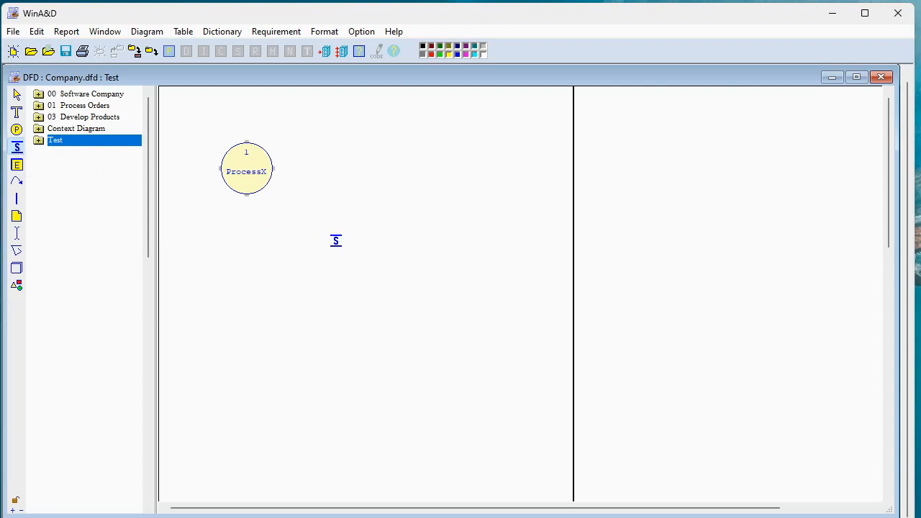
left_click(336, 240)
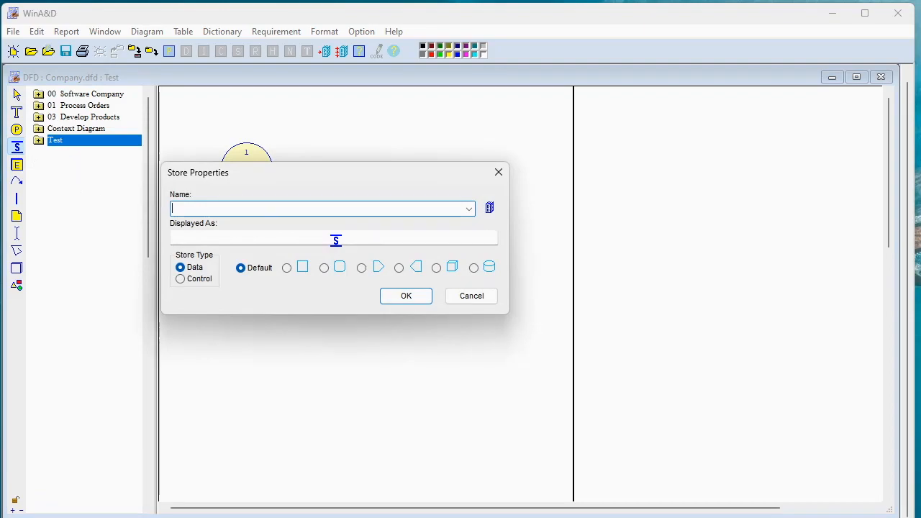
type("Store1")
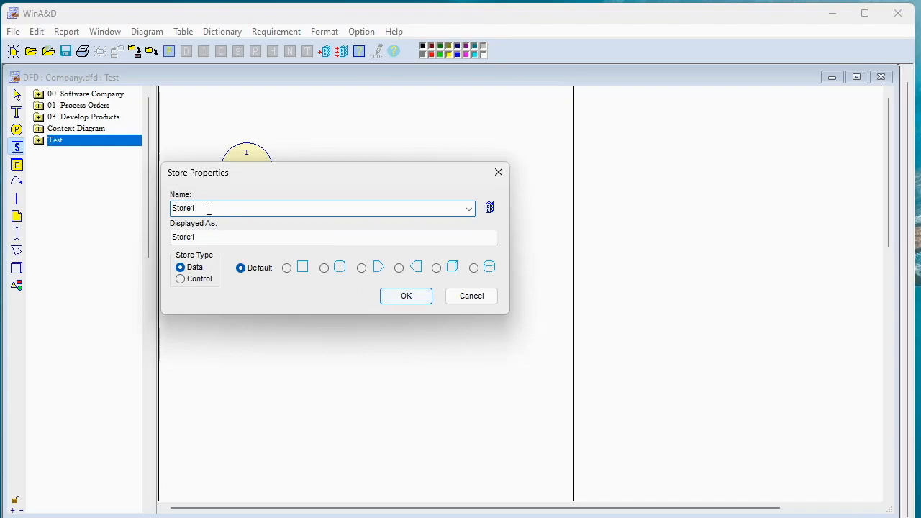
left_click(394, 304)
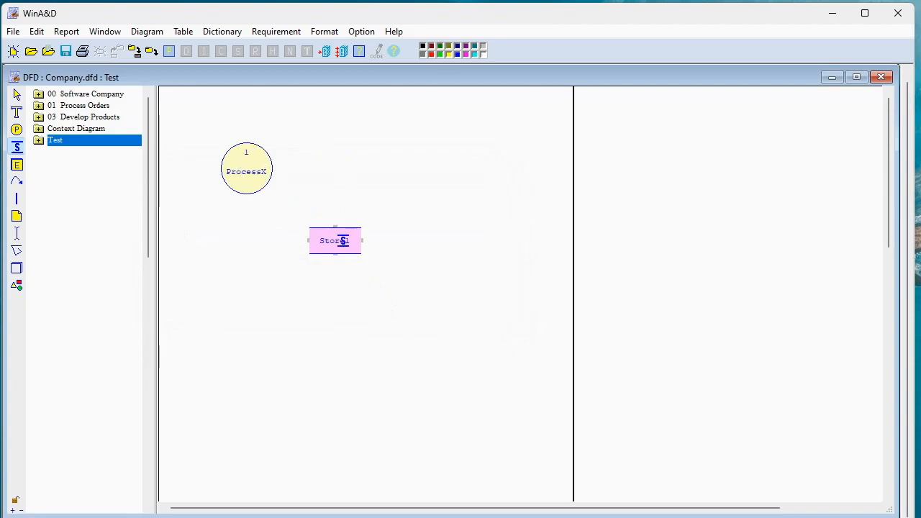
Step: Draw a data flow named Flow1 from ProcessX to Store1
left_click(17, 182)
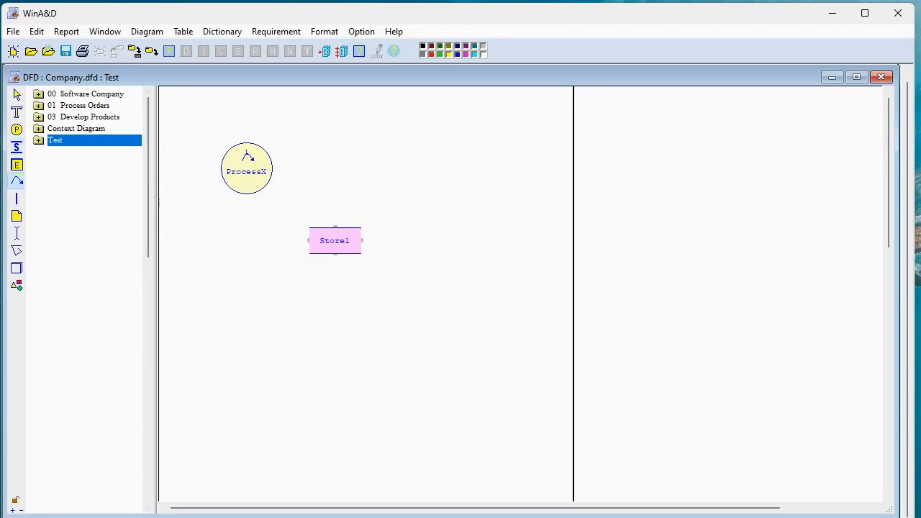
left_click(251, 156)
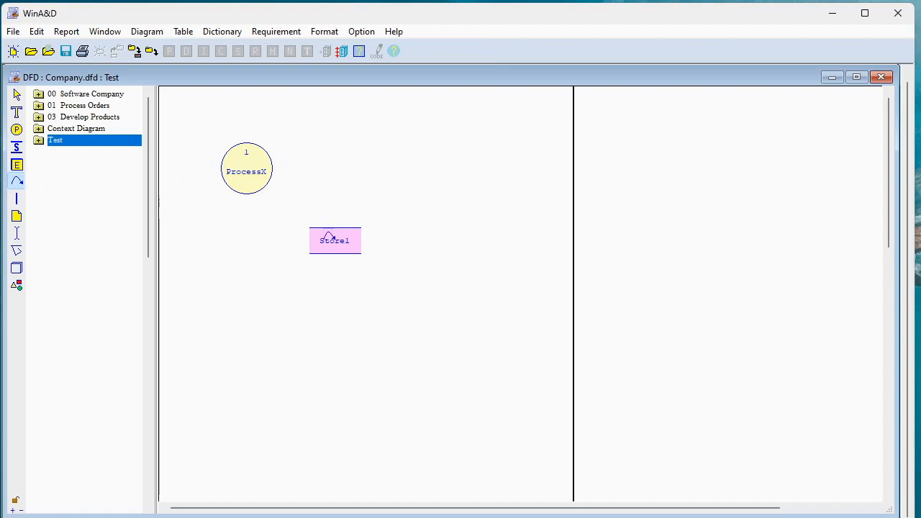
left_click(329, 237)
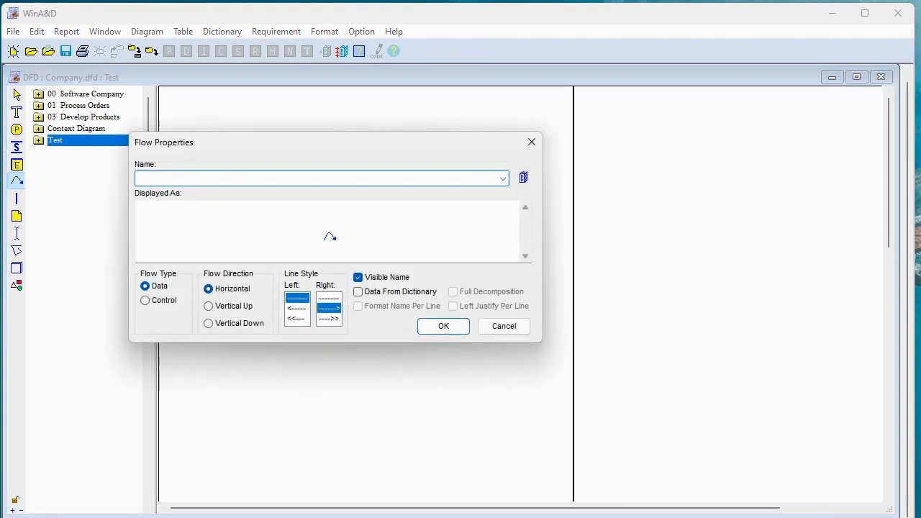
type("Flow1")
left_click(445, 325)
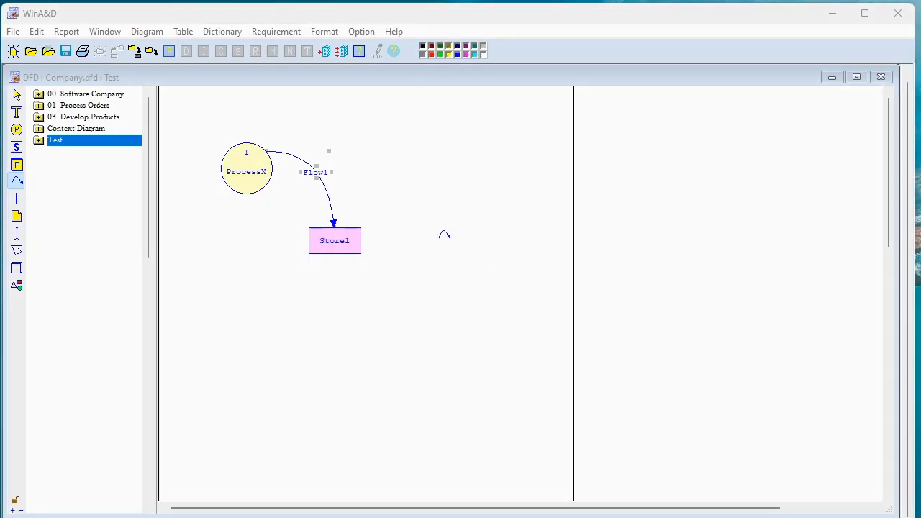
left_click(357, 74)
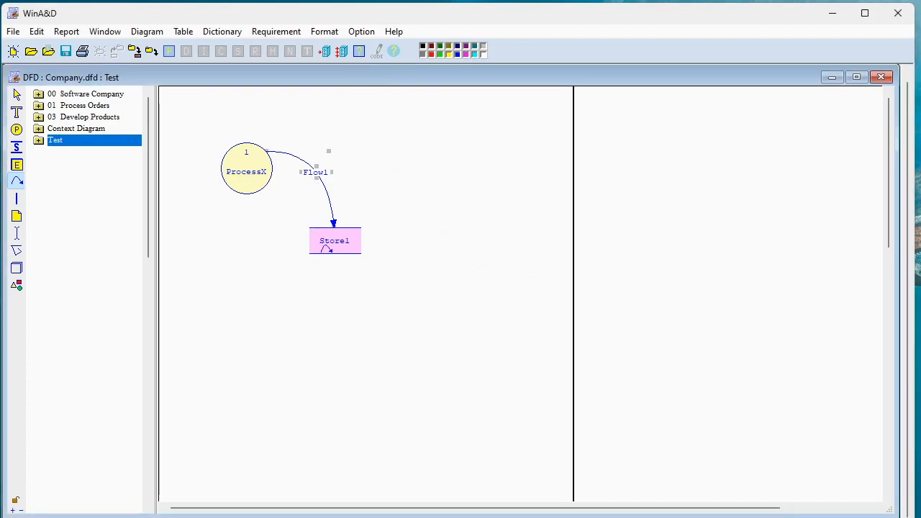
Step: Draw a data flow named Flow2 from Store1 back to ProcessX, curving through a point below the process
left_click(310, 257)
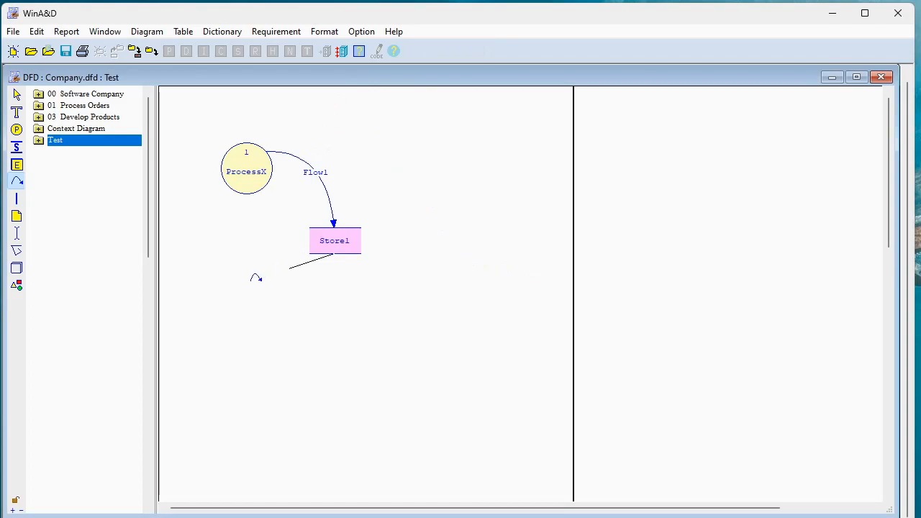
left_click(261, 280)
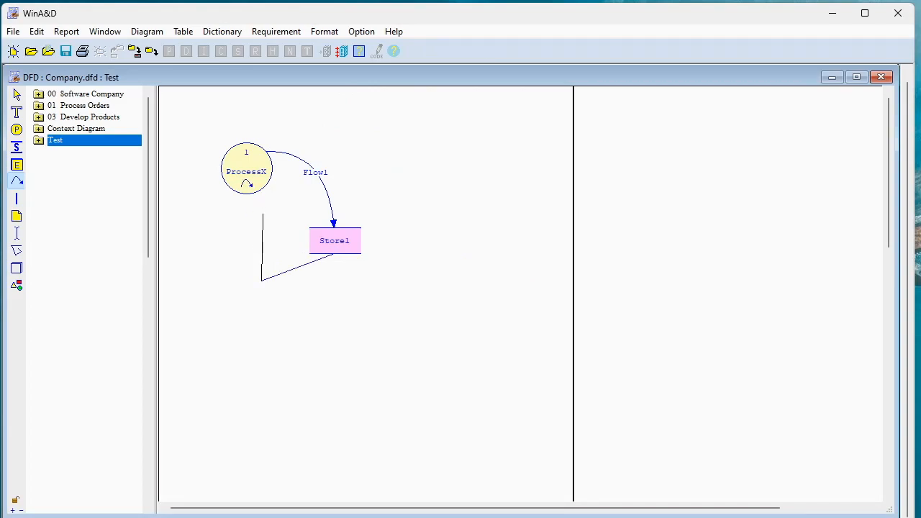
left_click(238, 185)
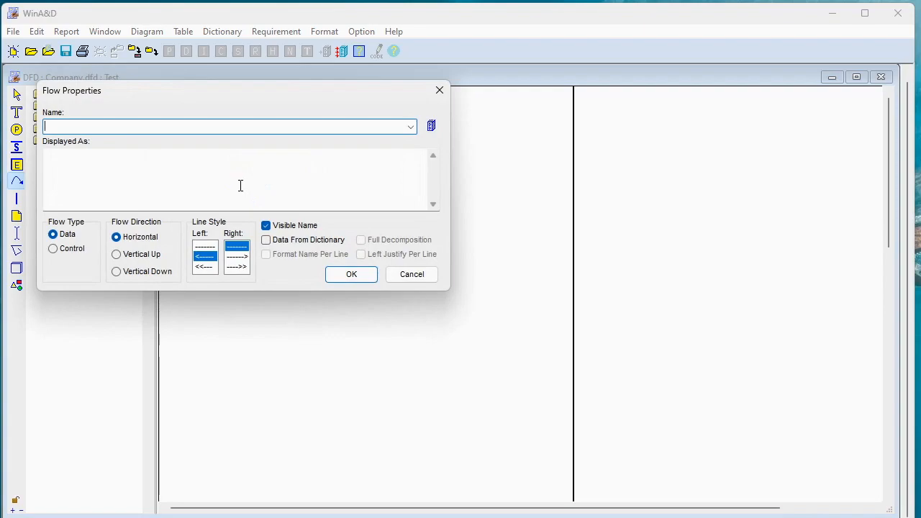
type("Flow2")
left_click(346, 275)
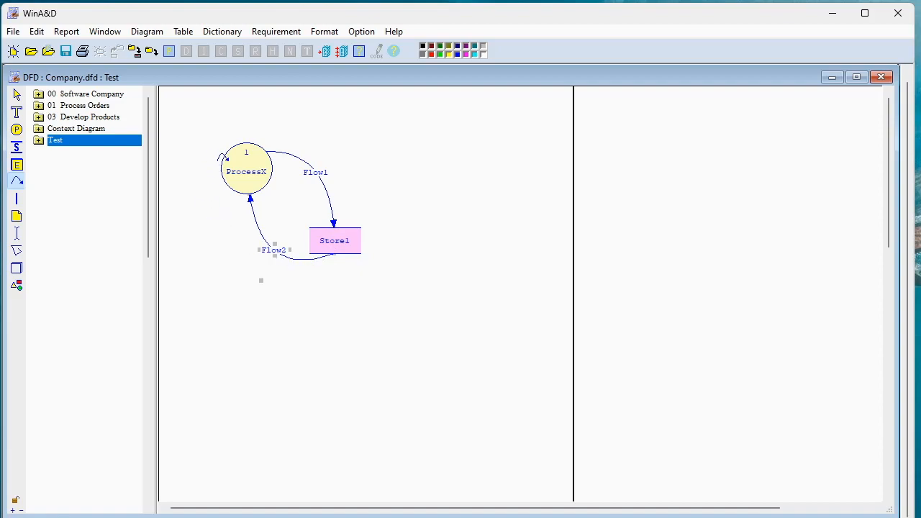
left_click(17, 94)
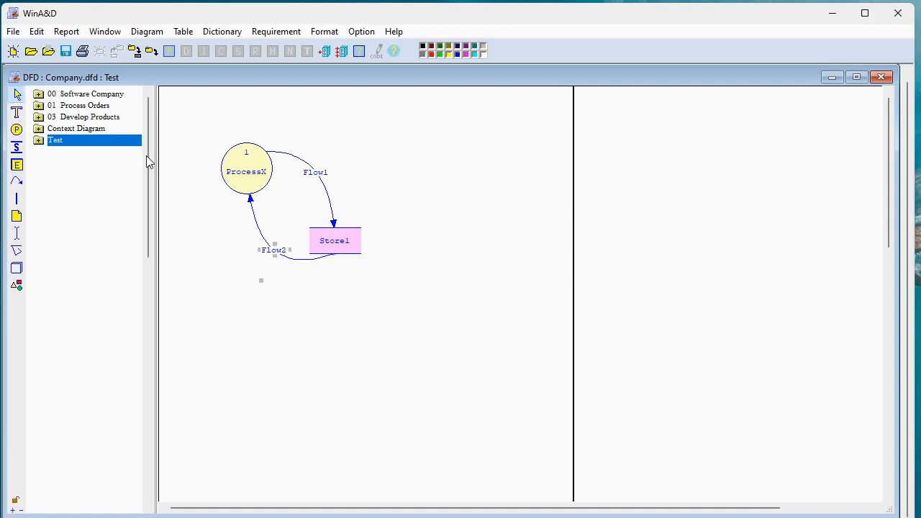
Step: Give ProcessX in the Test diagram a new local child diagram, keeping it a data process numbered 1
left_click(249, 166)
left_click(170, 52)
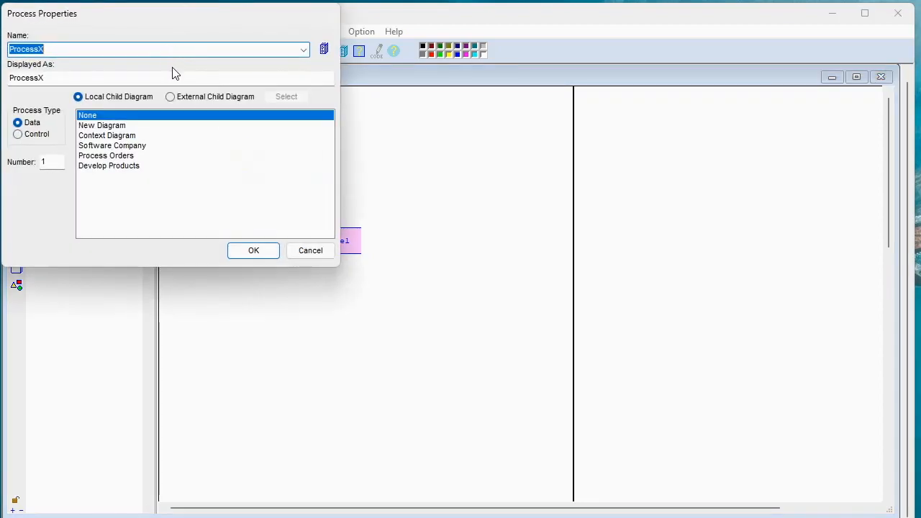
left_click_drag(177, 16, 394, 166)
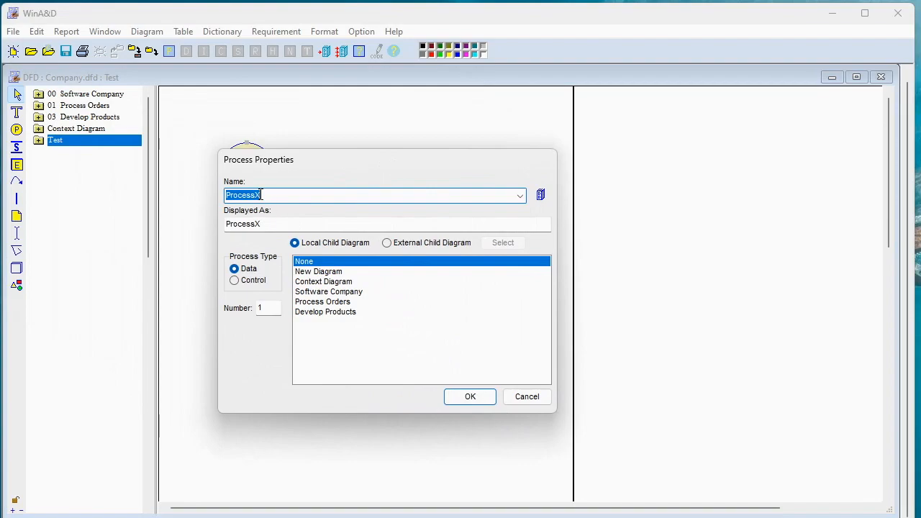
left_click(316, 272)
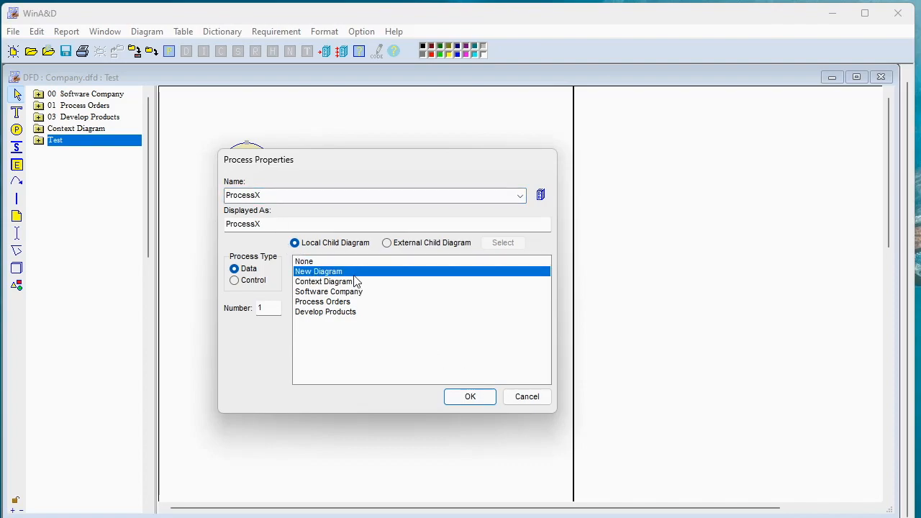
left_click(464, 399)
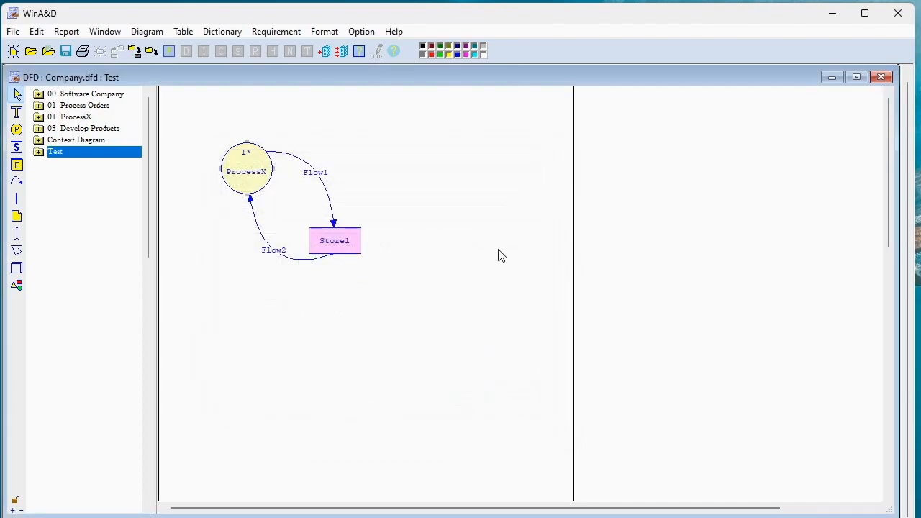
Step: Open ProcessX's child diagram and bring in the parent attachments, Flow1 and Flow2
double_click(244, 170)
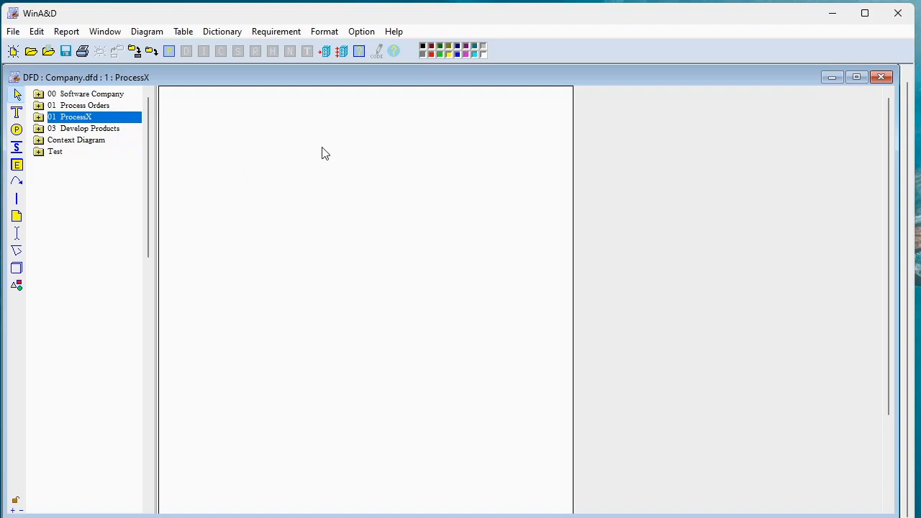
left_click(361, 33)
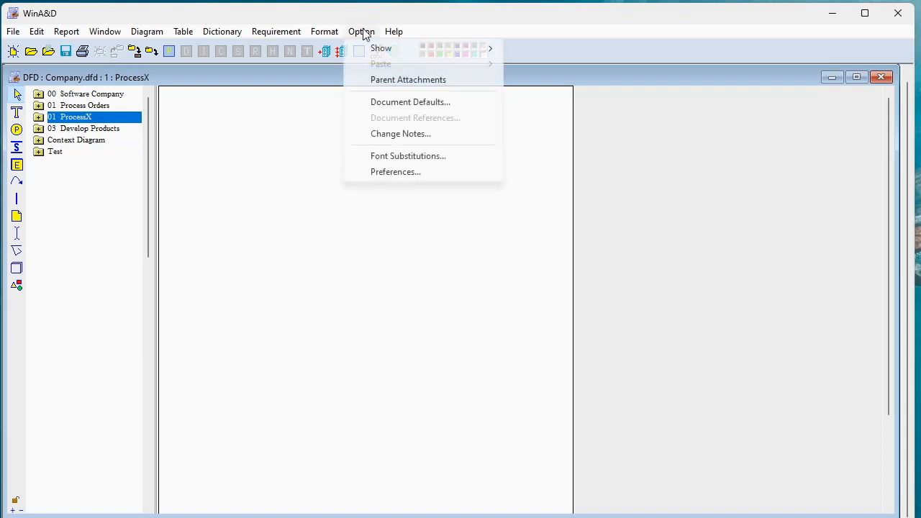
left_click(375, 80)
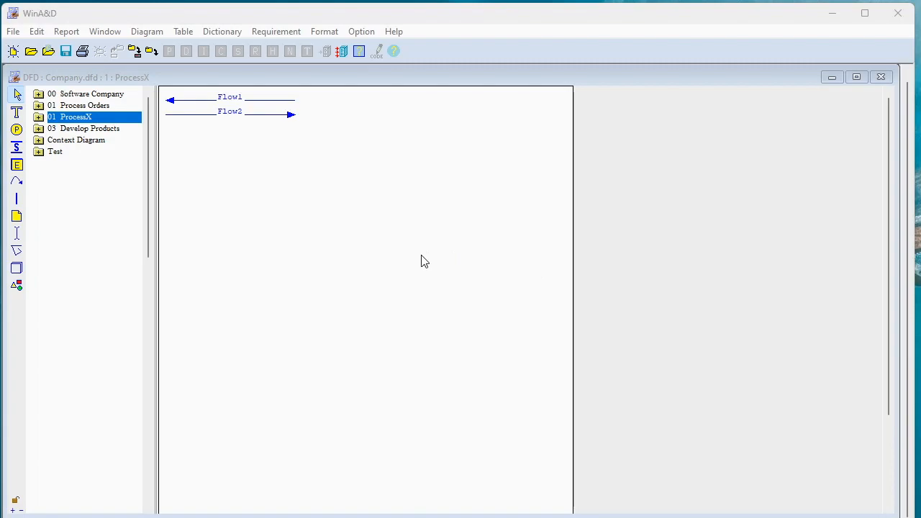
Step: Open the Software Company diagram and look up the dictionary entry of its Business Documents flow
left_click(85, 95)
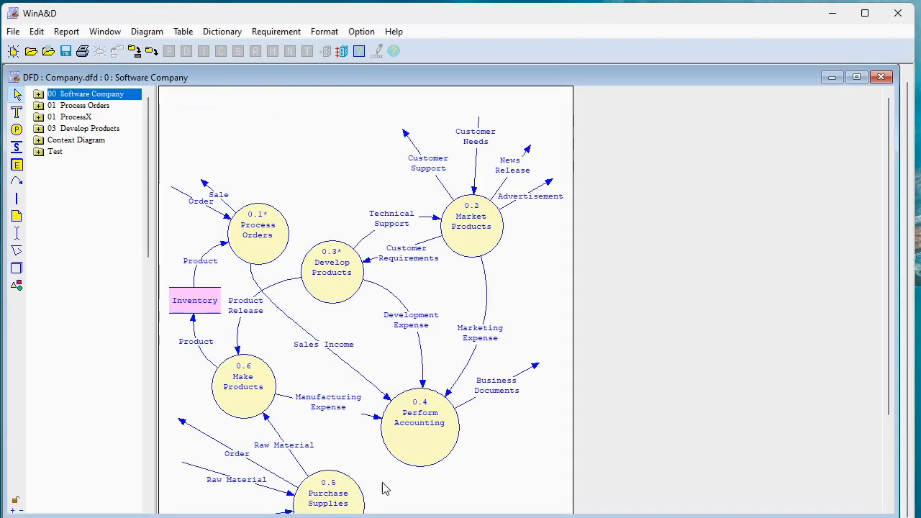
left_click(494, 384)
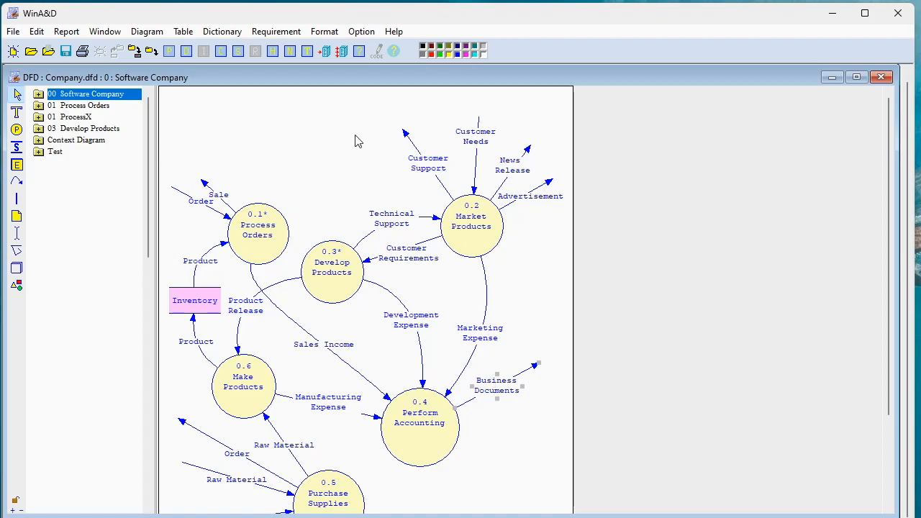
left_click(325, 52)
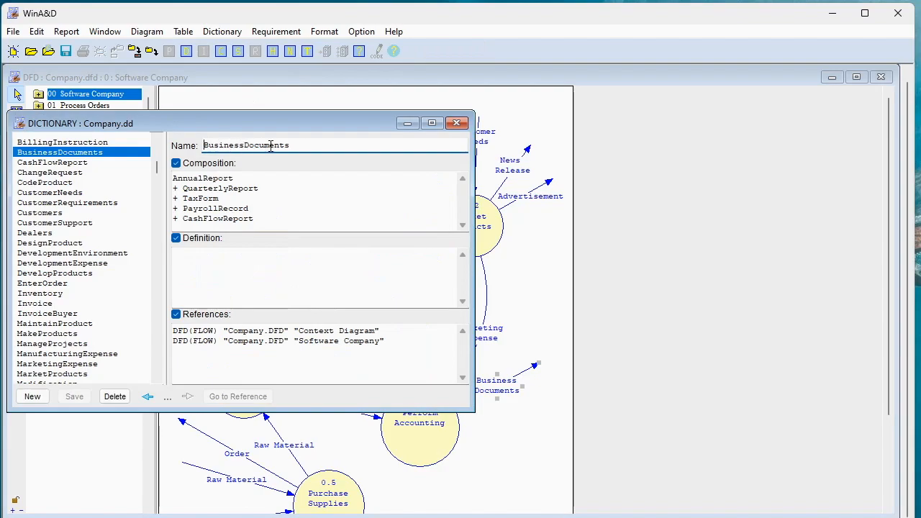
Step: Follow TaxForm from the BusinessDocuments composition to its dictionary entry, and step back through the entry history to BusinessDocuments
double_click(196, 199)
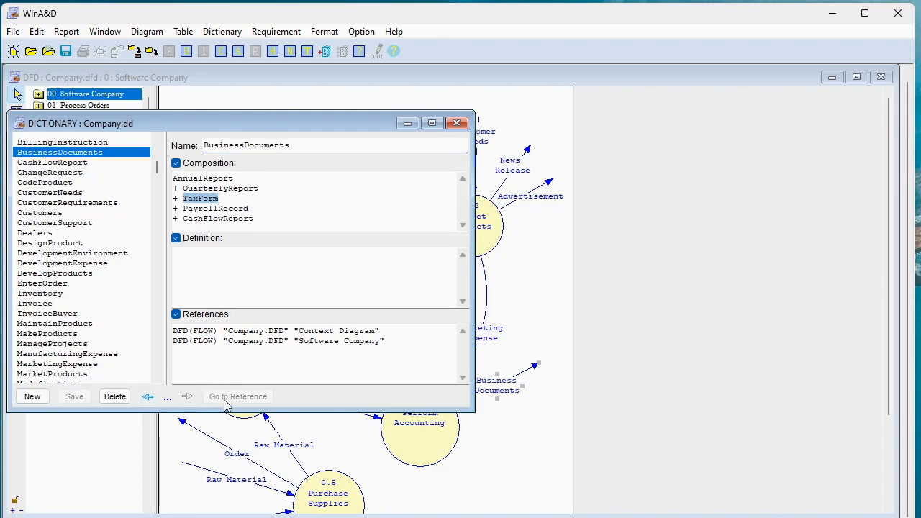
left_click(168, 401)
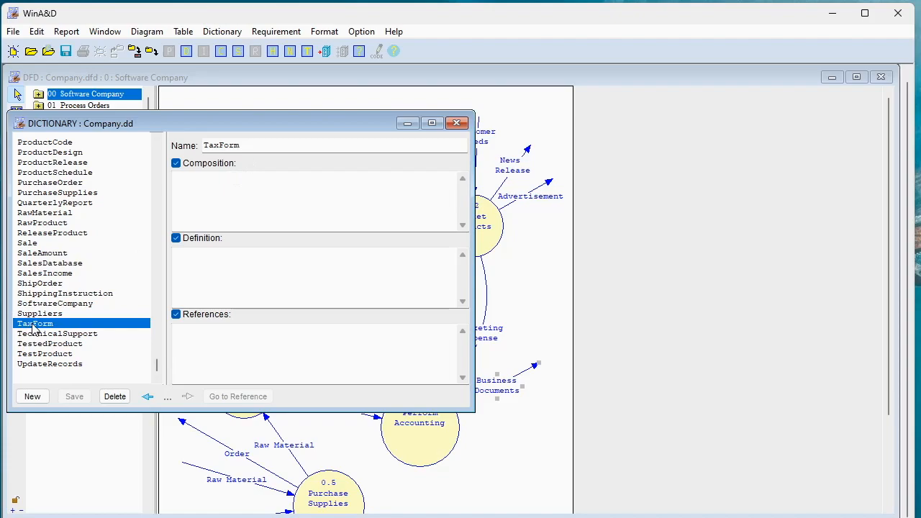
left_click(147, 398)
left_click(186, 398)
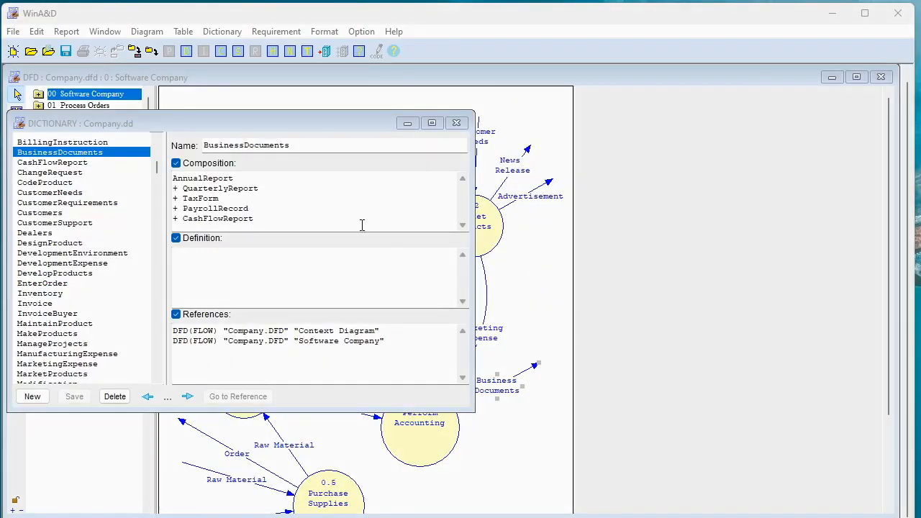
left_click(288, 121)
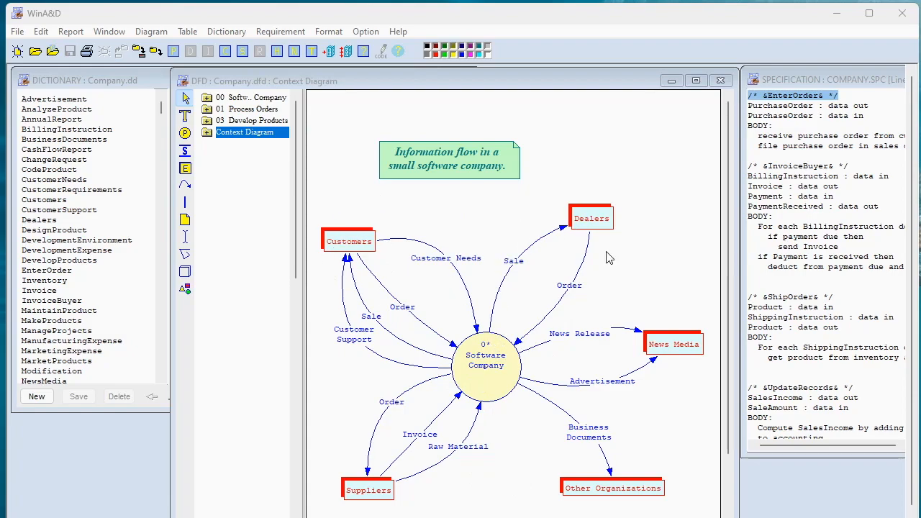
Step: Drill down from the context diagram's Software Company process into its child diagram and on into Process Orders
left_click(496, 365)
double_click(496, 365)
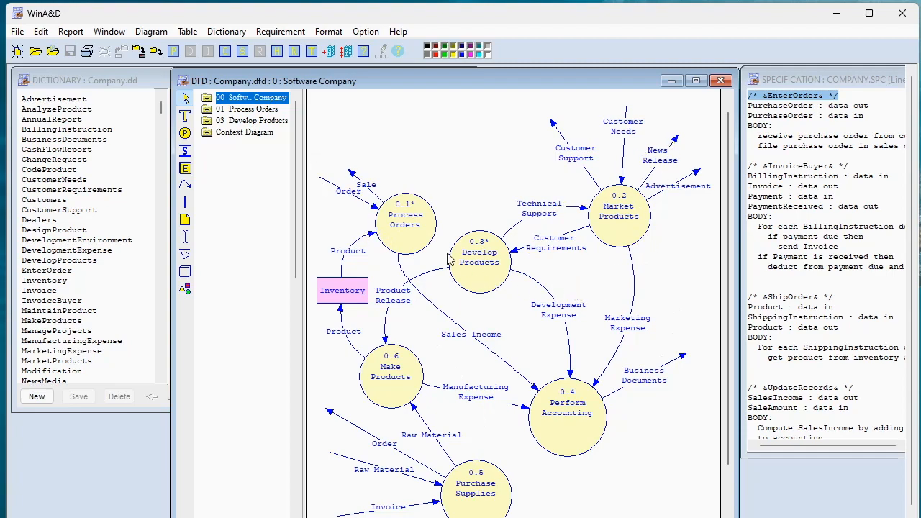
double_click(408, 226)
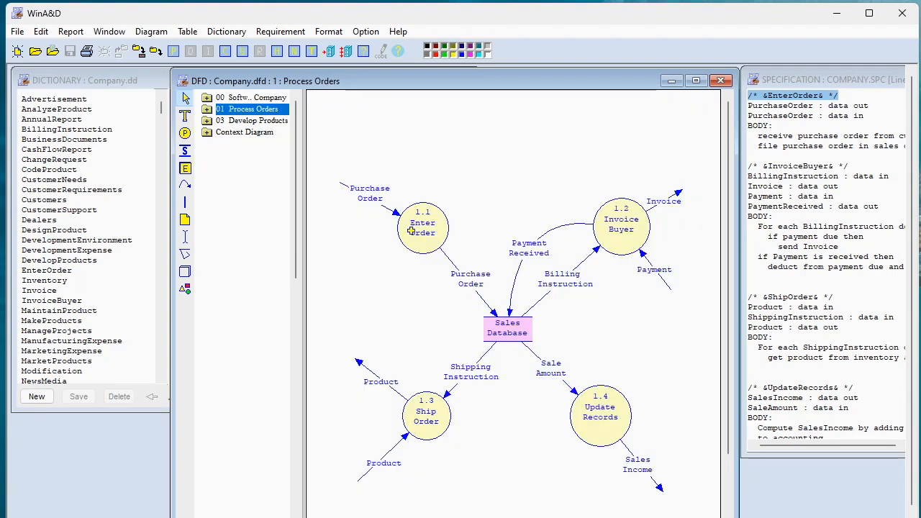